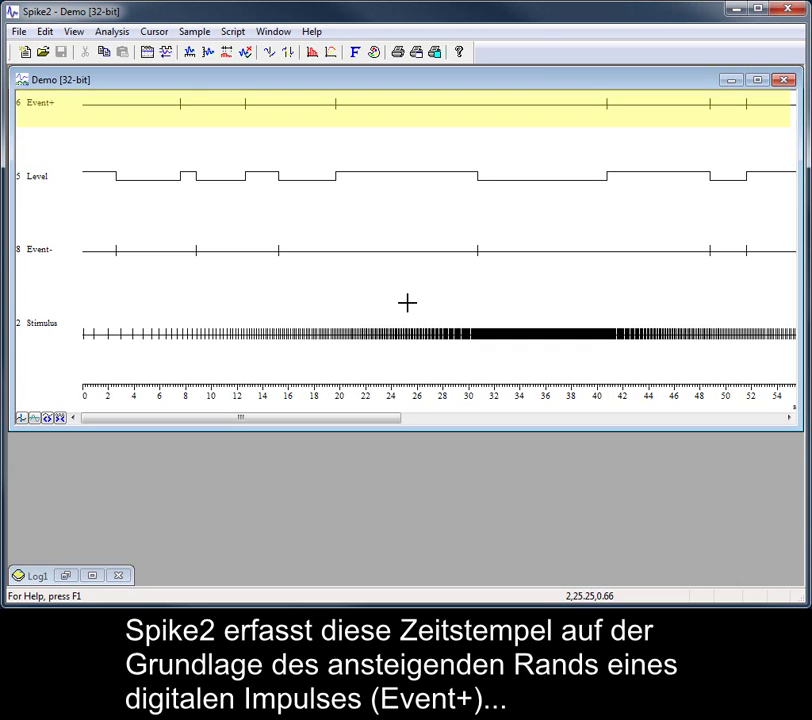
Point out the rising and falling edges on the Level trace and highlight the Level channel.
{"action": "left_click", "coordinate": [179, 180]}
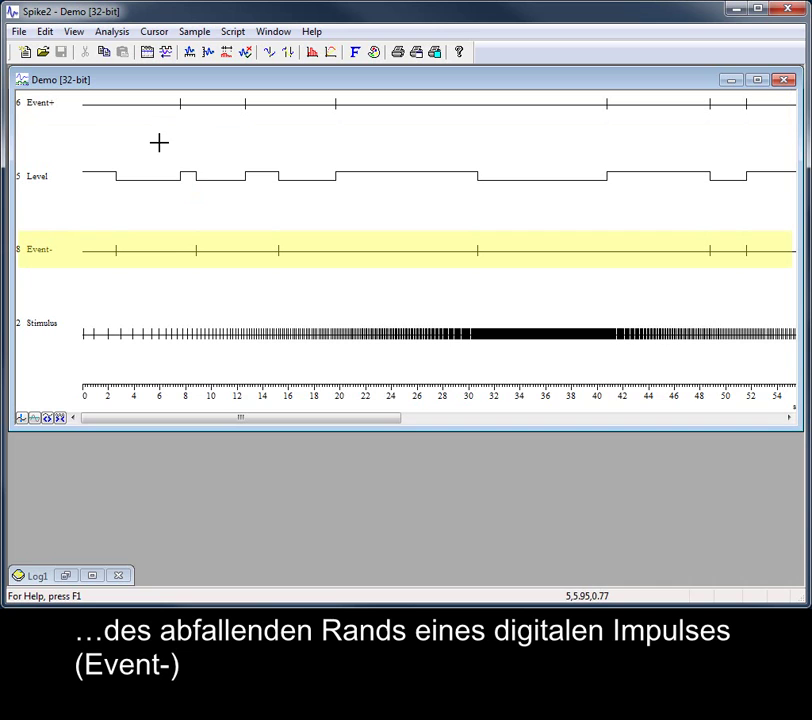
{"action": "left_click", "coordinate": [199, 188]}
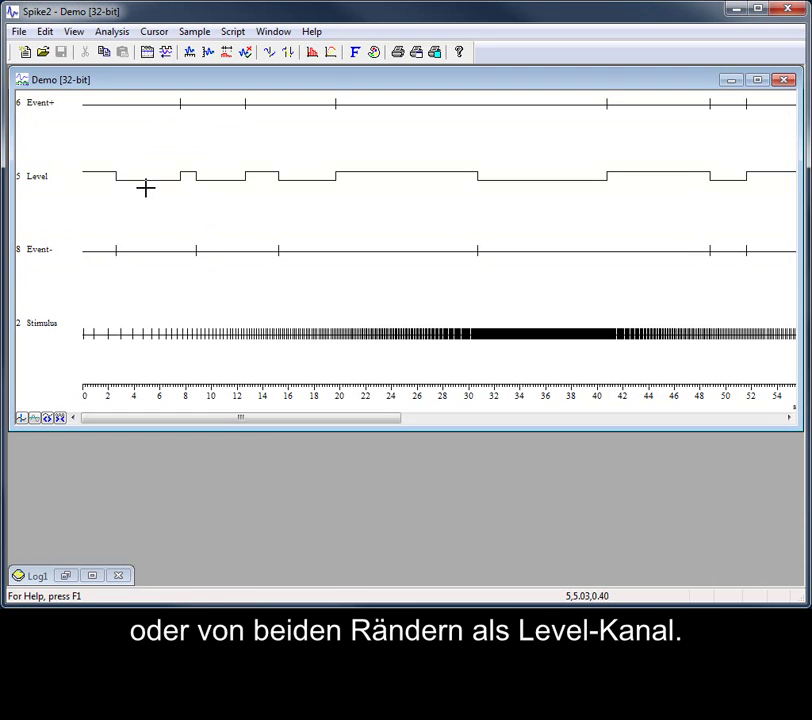
{"action": "left_click", "coordinate": [115, 190]}
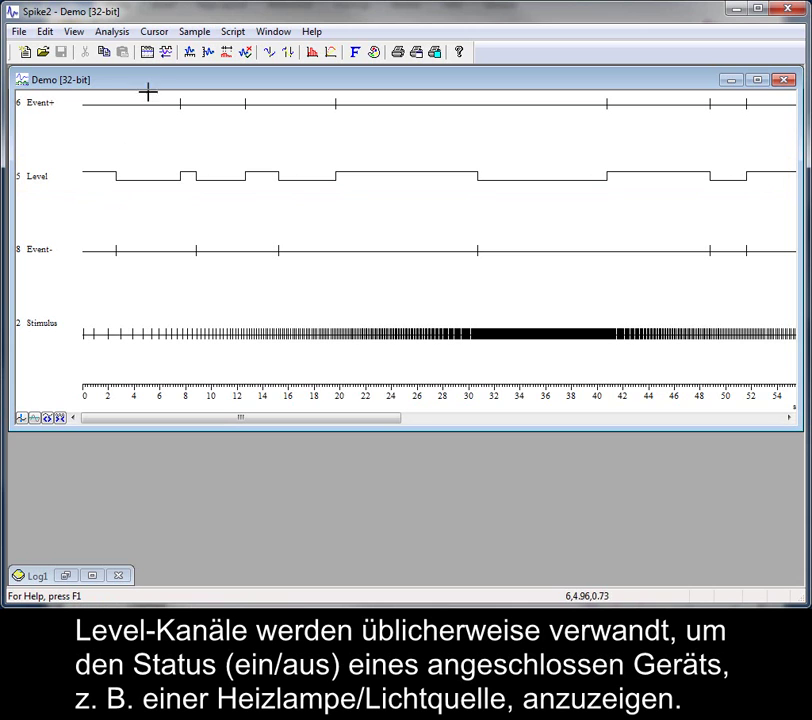
In the sampling configuration, create new Event+ channel 4 reading port 0 (Dig In 8).
{"action": "left_click", "coordinate": [150, 55]}
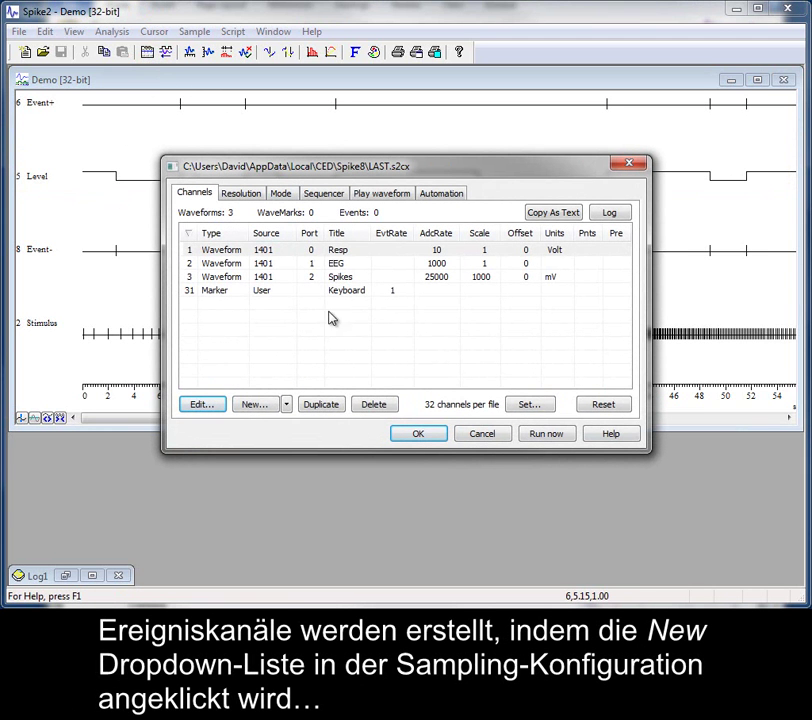
{"action": "left_click", "coordinate": [285, 406]}
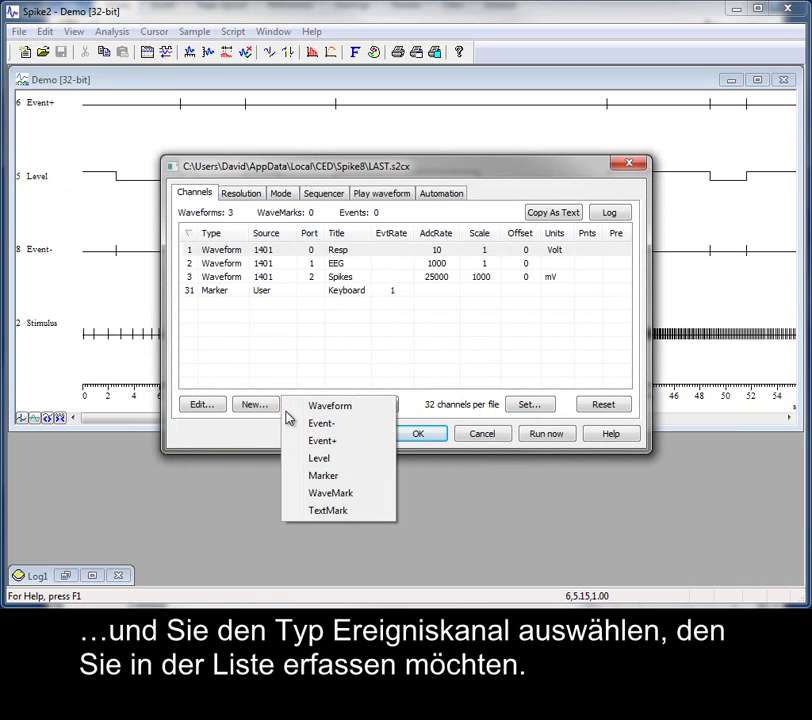
{"action": "left_click", "coordinate": [340, 444]}
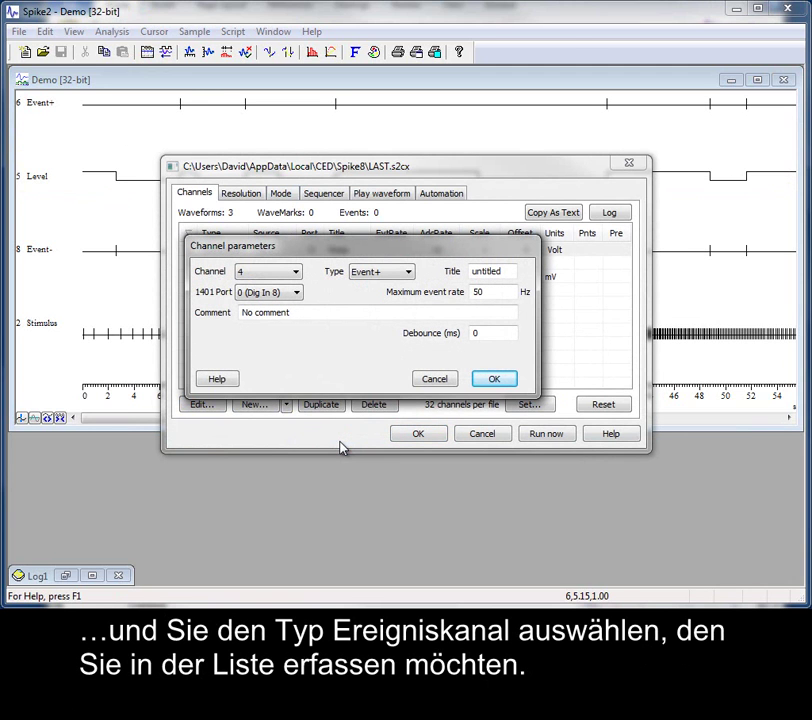
{"action": "left_click", "coordinate": [297, 292]}
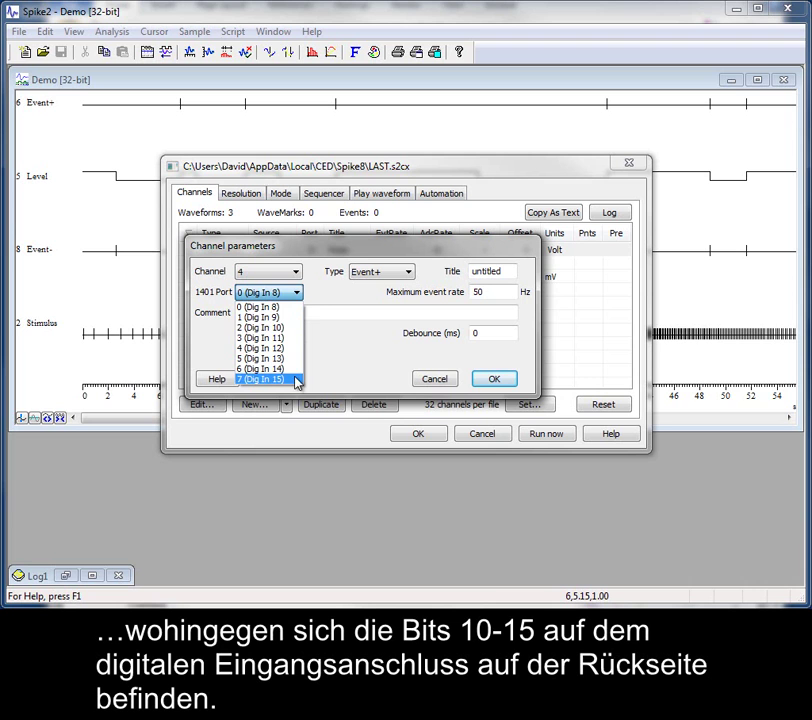
{"action": "left_click", "coordinate": [308, 294]}
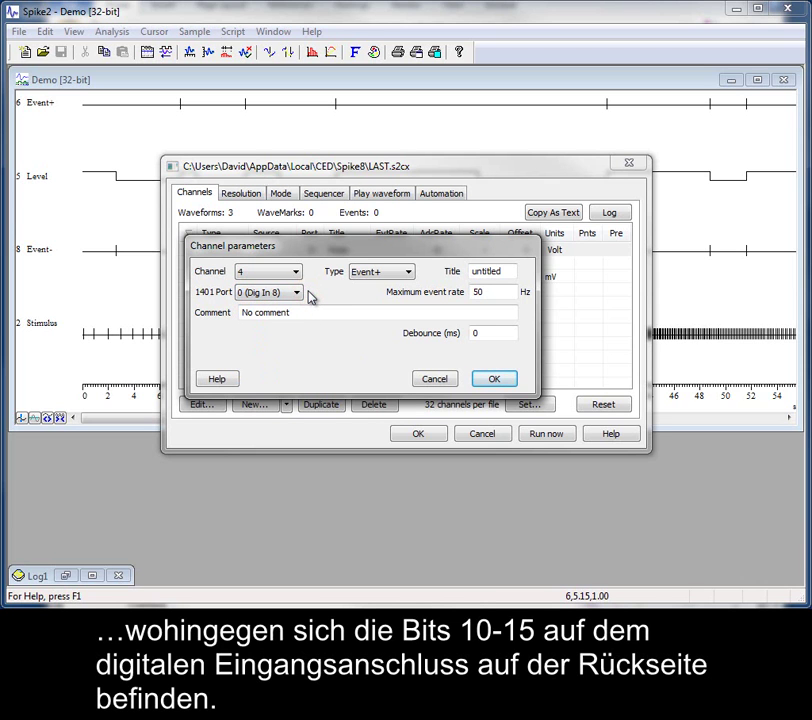
Set channel 4's debounce to 10 ms, keeping the 50 Hz maximum event rate.
{"action": "left_click", "coordinate": [495, 291]}
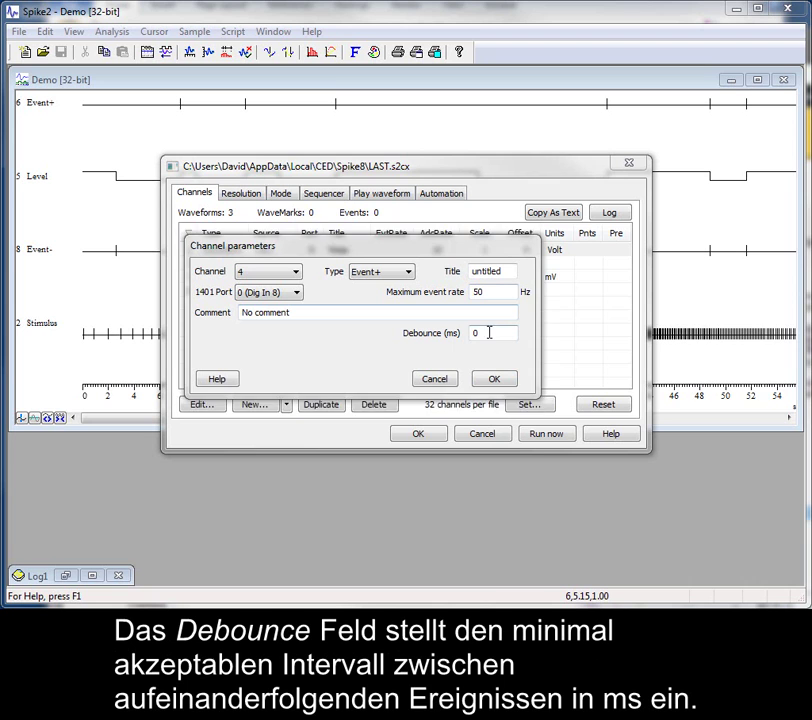
{"action": "left_click", "coordinate": [488, 333]}
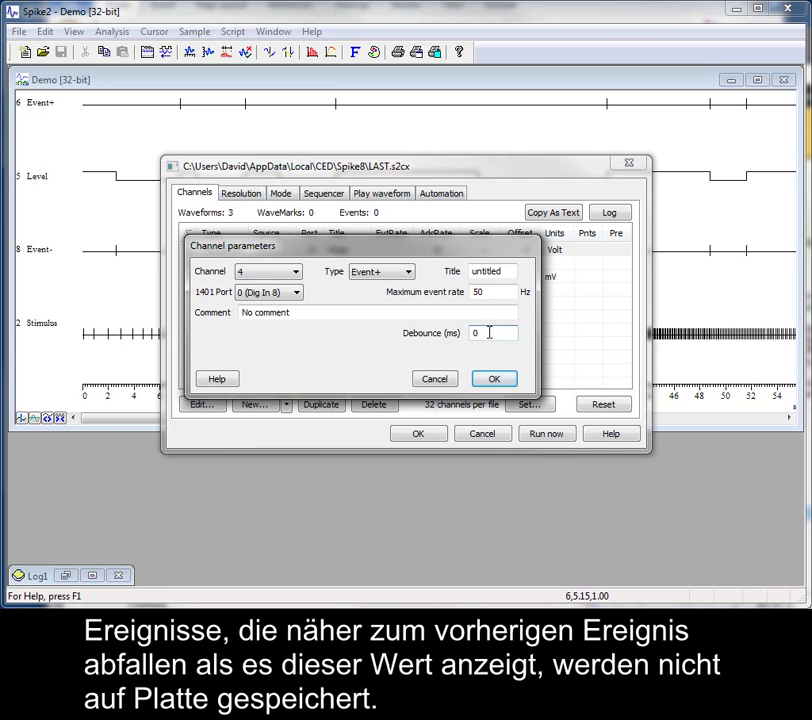
{"action": "double_click", "coordinate": [485, 333]}
{"action": "type", "text": "10"}
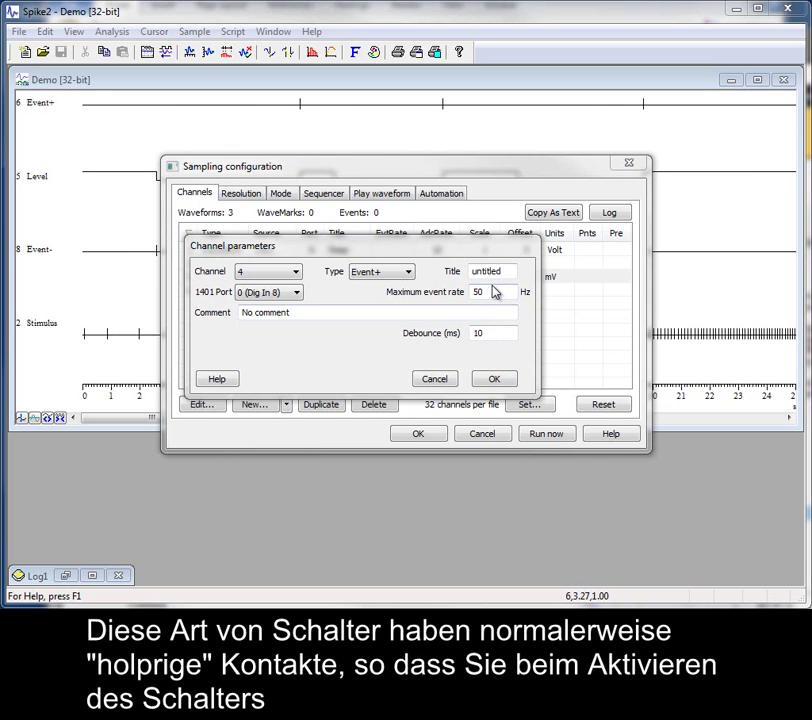
Confirm the new Event+ channel and sampling configuration, then show the full recording time range.
{"action": "left_click", "coordinate": [482, 382]}
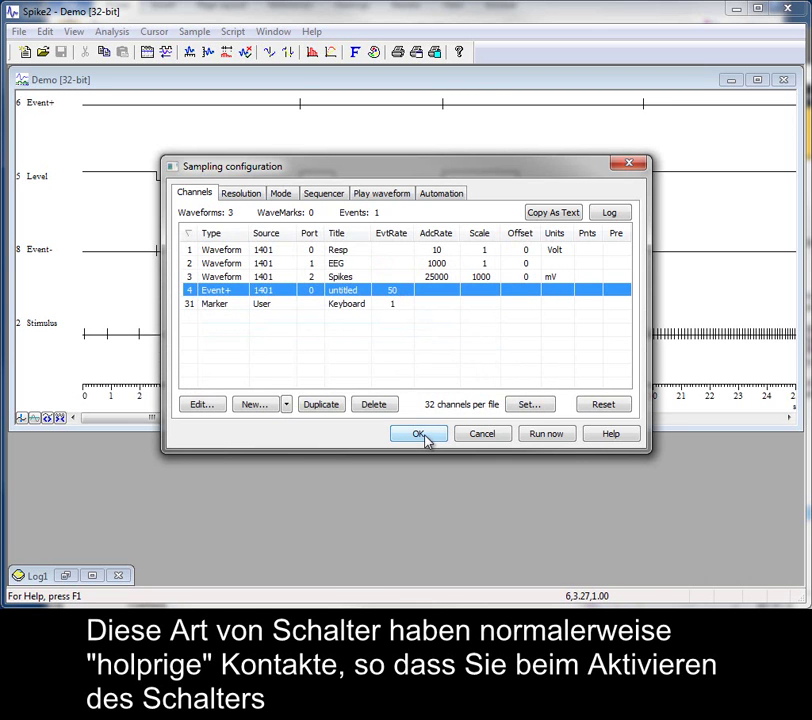
{"action": "left_click", "coordinate": [423, 436]}
{"action": "double_click", "coordinate": [438, 393]}
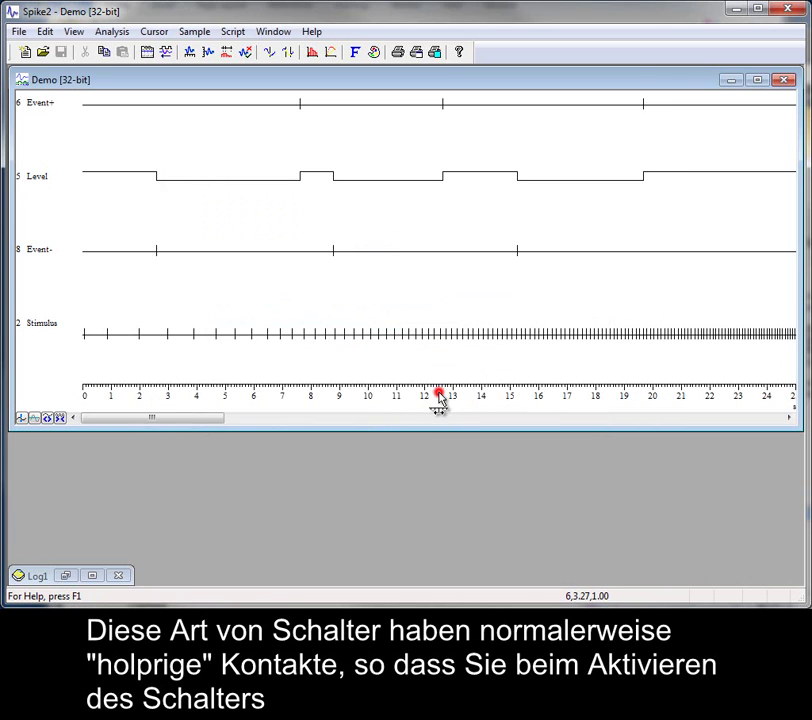
{"action": "left_click", "coordinate": [308, 165]}
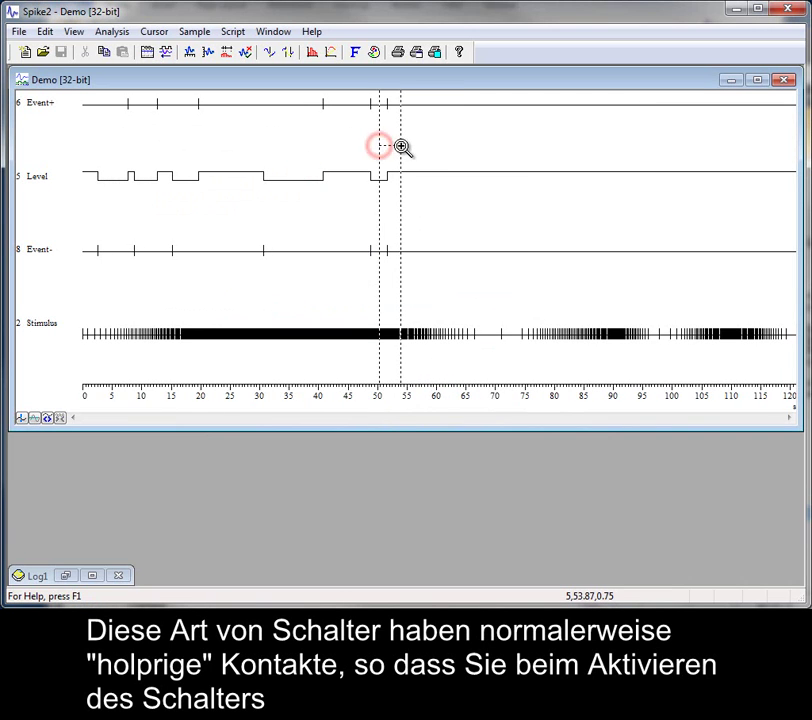
Zoom into the bouncing edges near 51.6 s, then return to the full 0–120 s view.
{"action": "left_click_drag", "start_coordinate": [379, 145], "coordinate": [402, 145]}
{"action": "left_click_drag", "start_coordinate": [322, 154], "coordinate": [477, 161]}
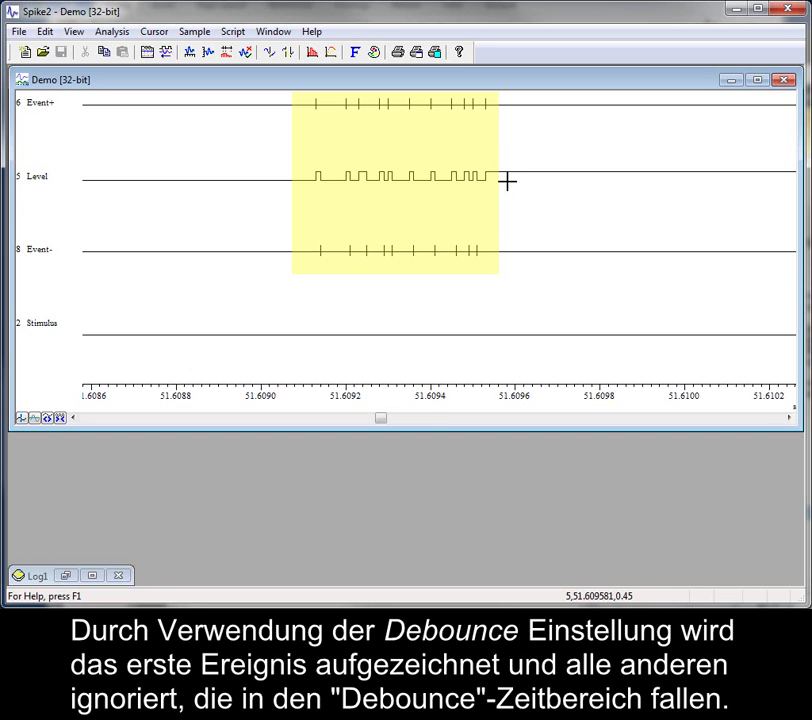
{"action": "double_click", "coordinate": [422, 399]}
{"action": "left_click", "coordinate": [309, 166]}
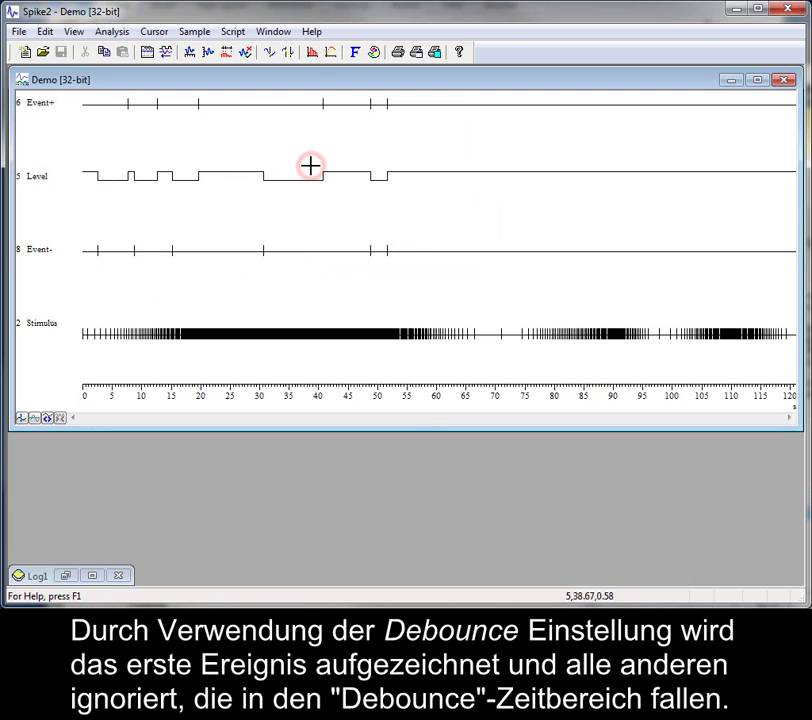
{"action": "left_click", "coordinate": [147, 52]}
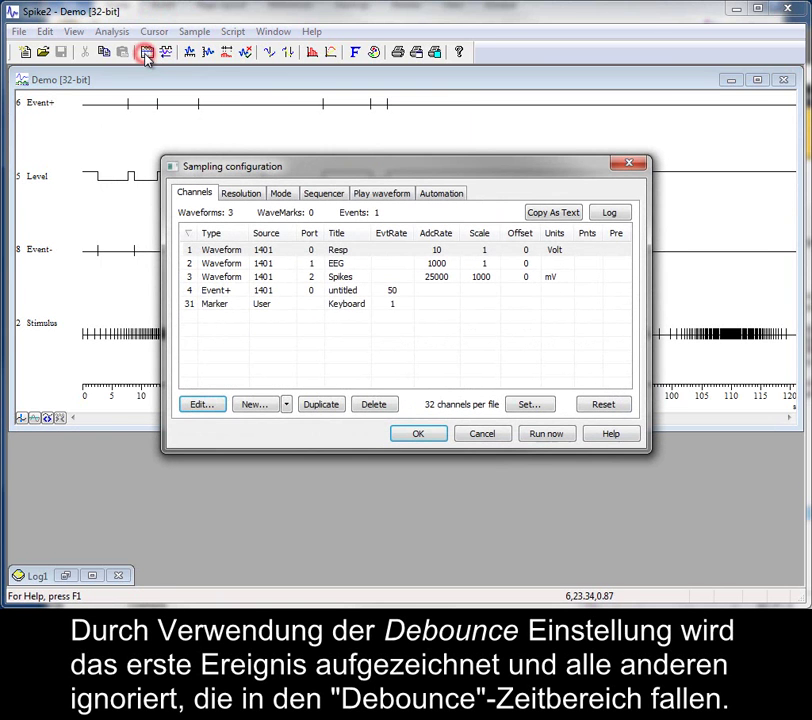
{"action": "double_click", "coordinate": [330, 291]}
{"action": "left_click", "coordinate": [507, 334]}
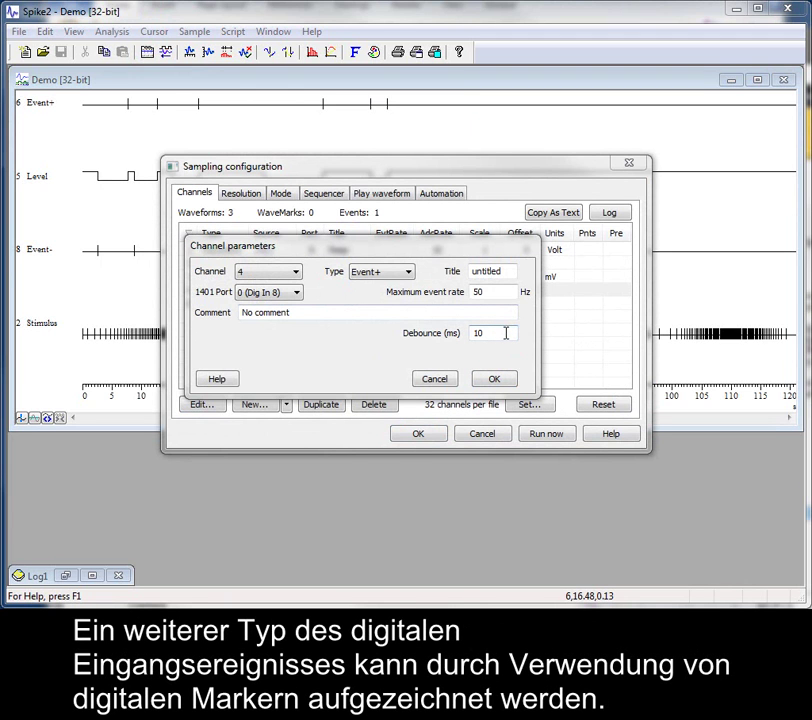
{"action": "left_click", "coordinate": [491, 381]}
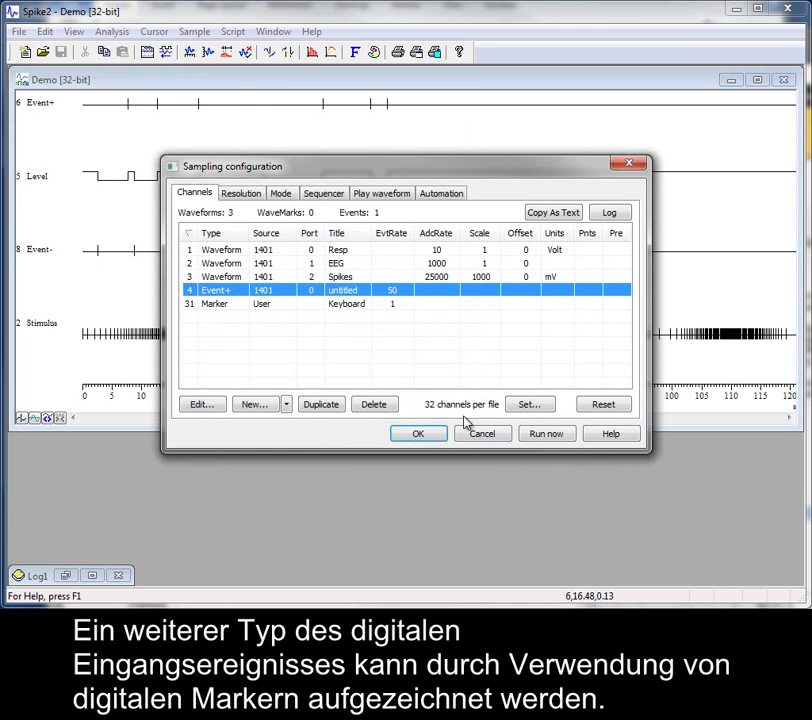
{"action": "left_click", "coordinate": [438, 433]}
Display channel 32 Memory (Marker) in the data view and zoom to about 7–11 s.
{"action": "right_click", "coordinate": [316, 222]}
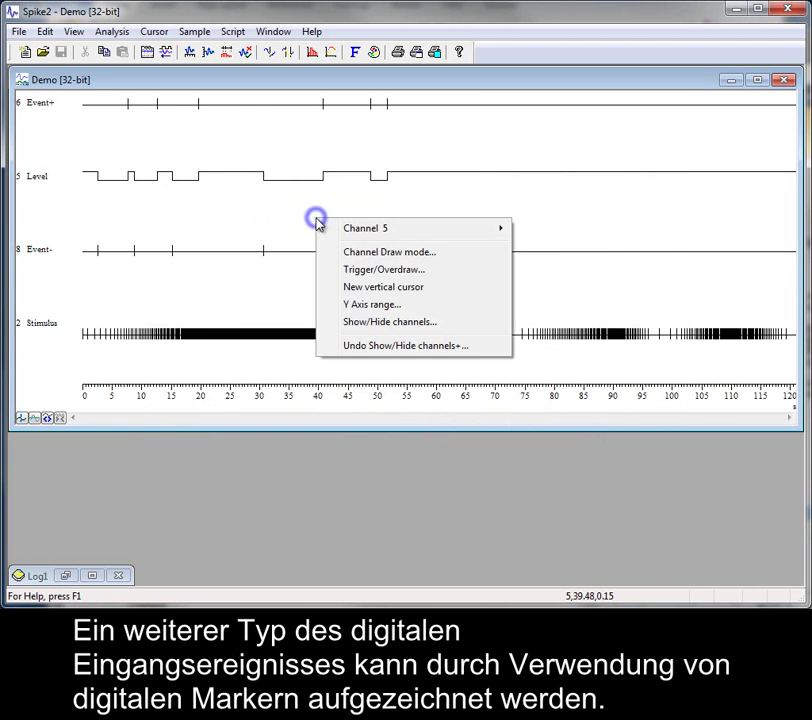
{"action": "left_click", "coordinate": [378, 322]}
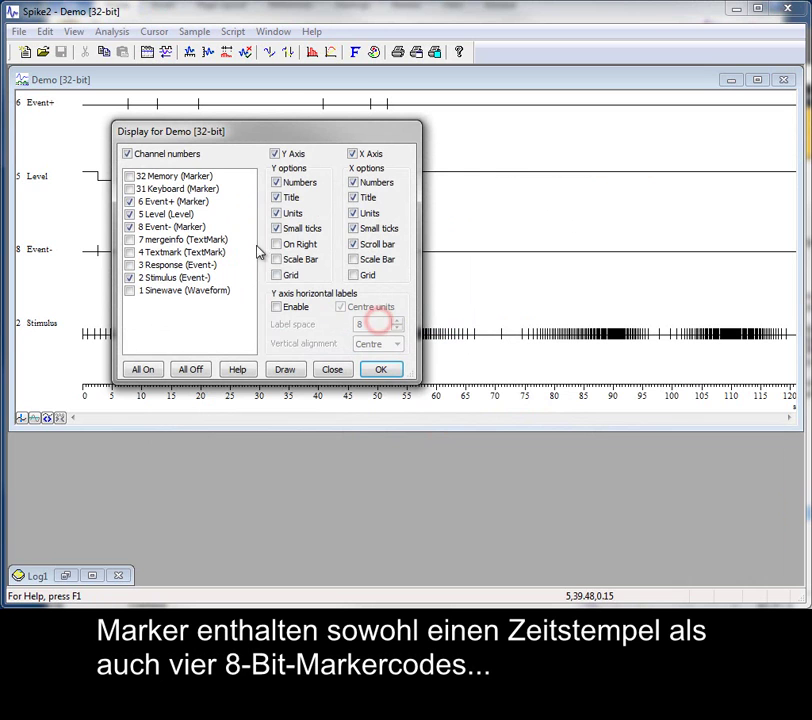
{"action": "left_click", "coordinate": [150, 176]}
{"action": "left_click", "coordinate": [285, 370]}
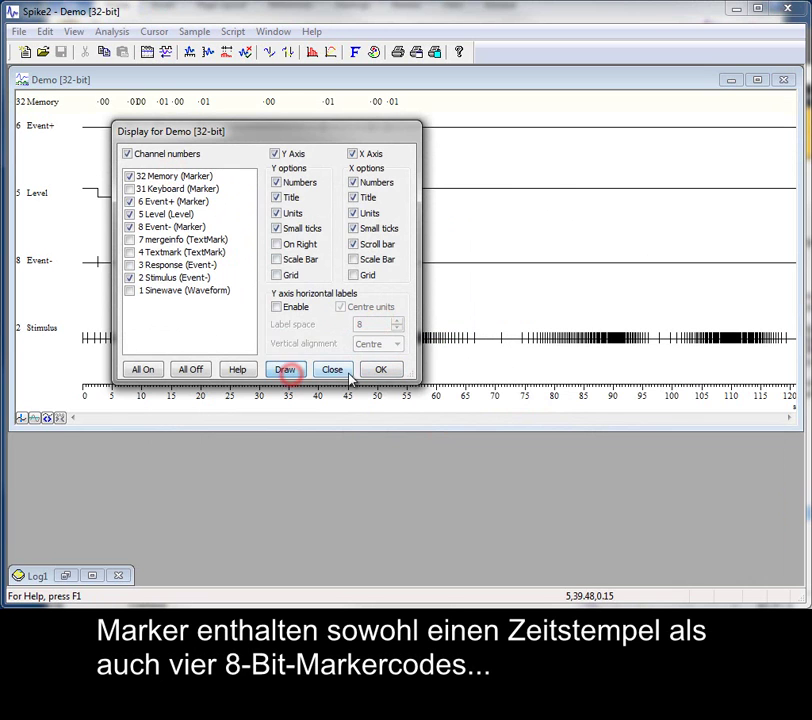
{"action": "left_click", "coordinate": [377, 369]}
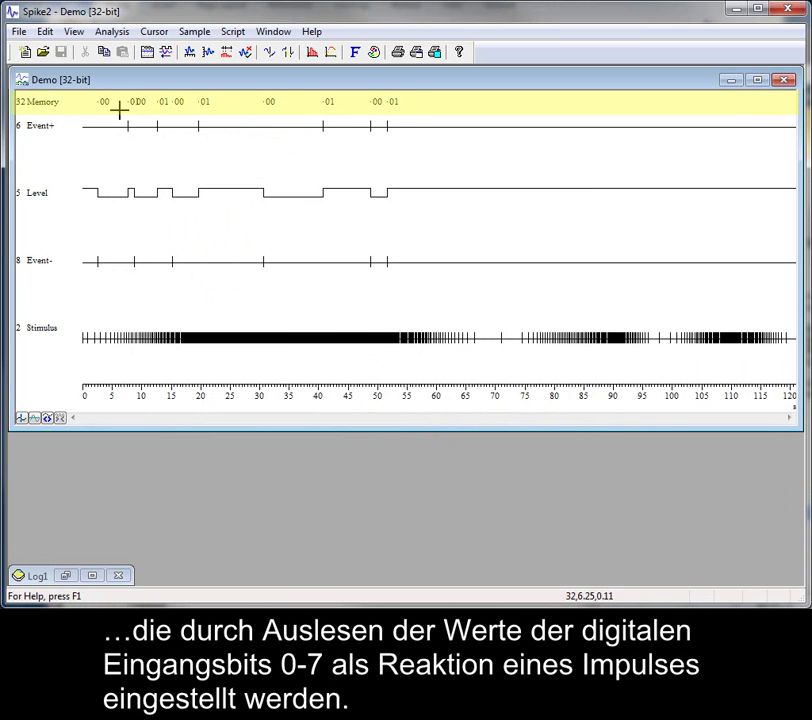
{"action": "left_click_drag", "start_coordinate": [121, 109], "coordinate": [151, 112]}
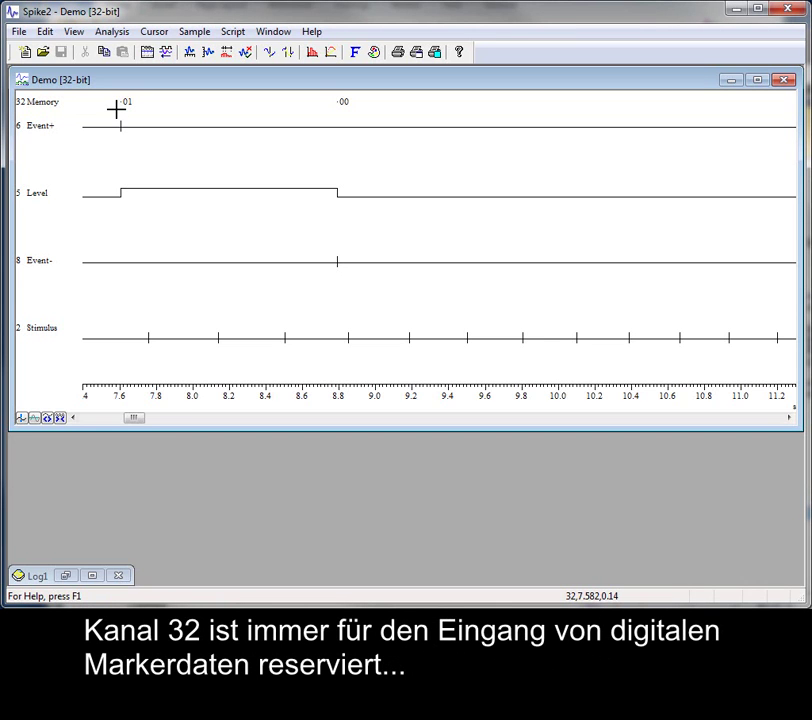
Add Marker channel 32 titled 'DigMark' at 50 Hz and accept the sampling configuration.
{"action": "left_click", "coordinate": [147, 52]}
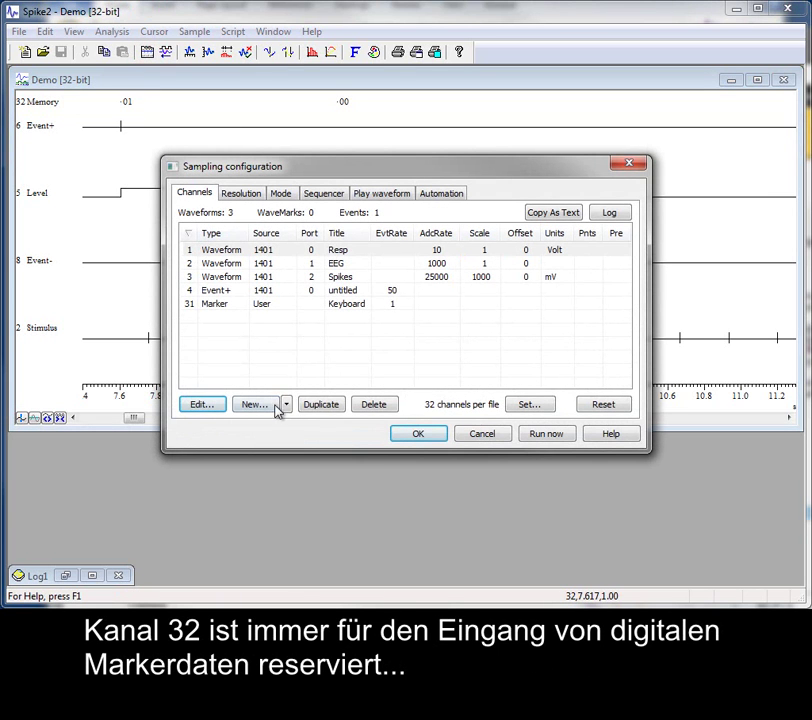
{"action": "left_click", "coordinate": [286, 408]}
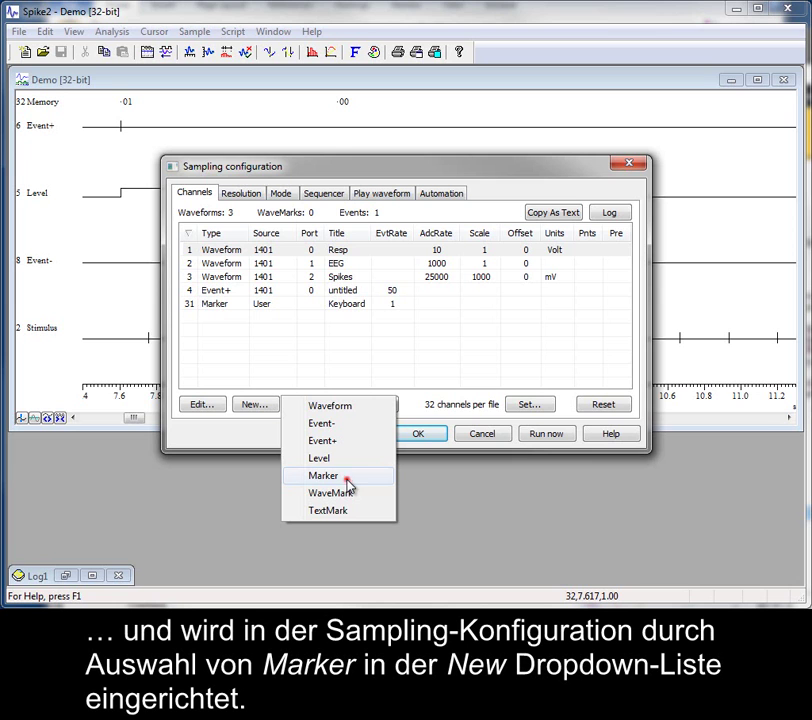
{"action": "left_click", "coordinate": [347, 480]}
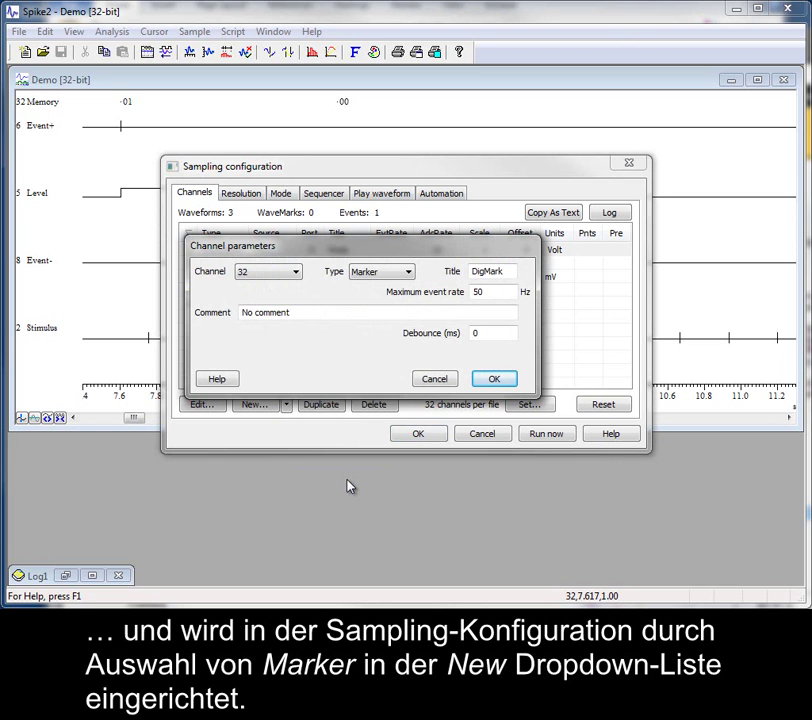
{"action": "left_click", "coordinate": [494, 376]}
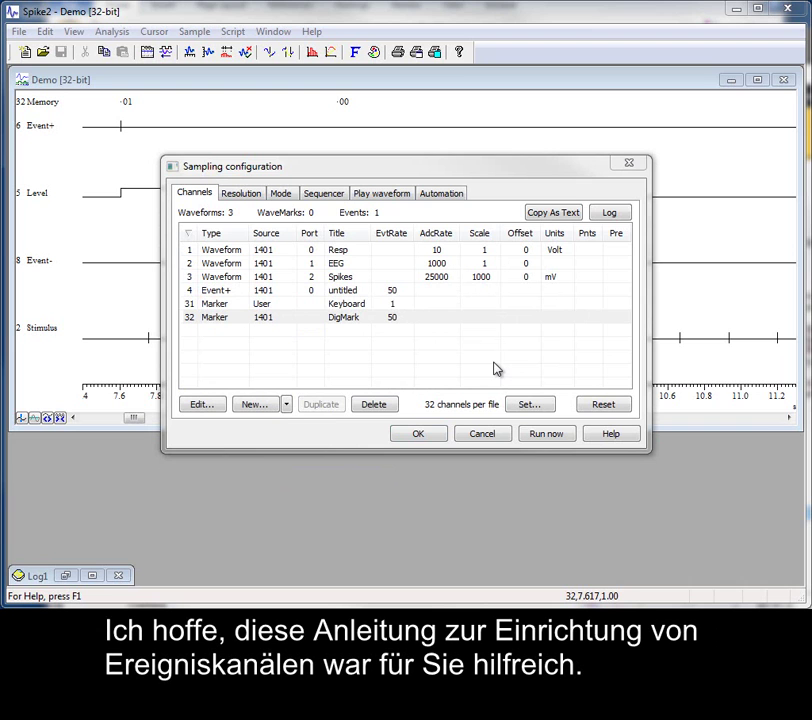
{"action": "left_click", "coordinate": [430, 435]}
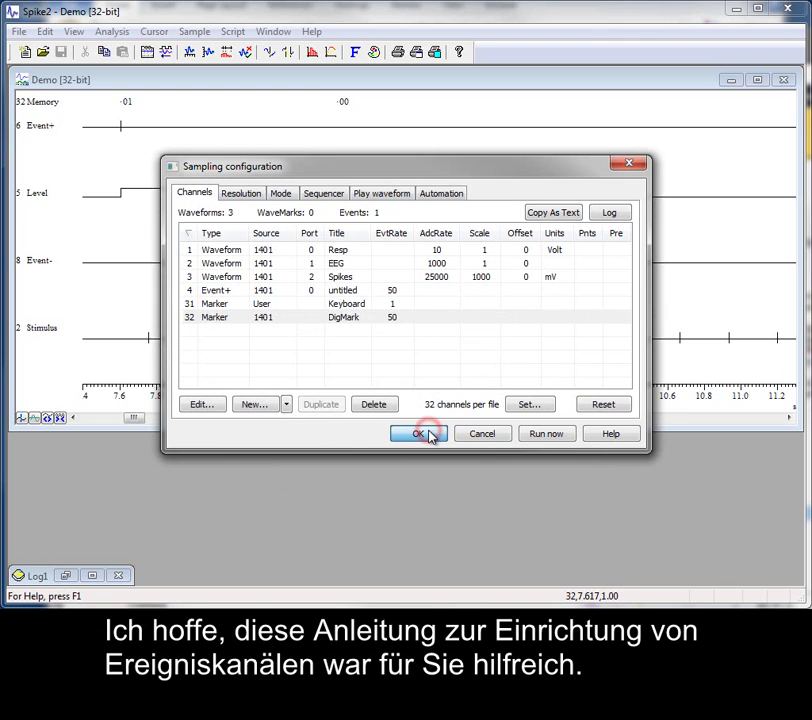